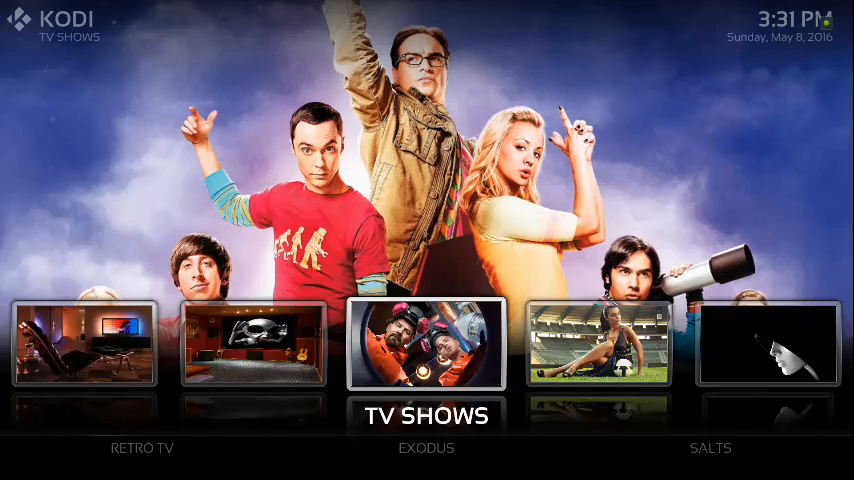
Step: Scroll the home carousel to LIVE TV and focus its DAILY UPDATES submenu item
key(Right)
key(Right)
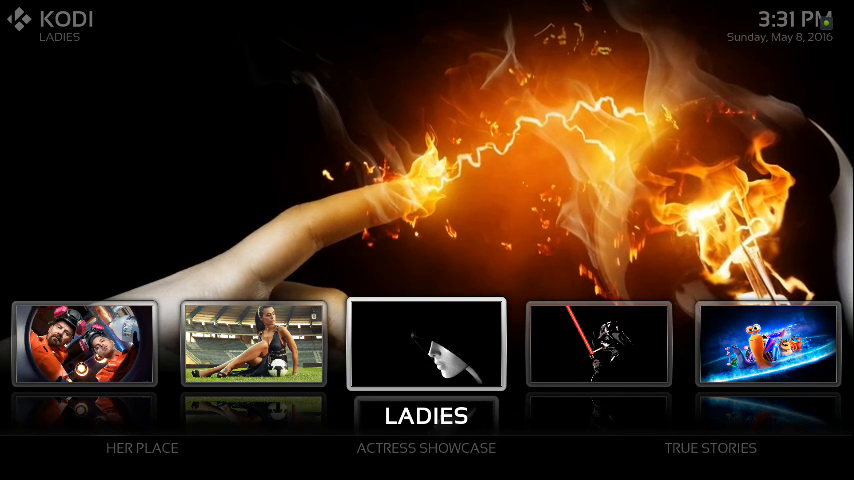
key(Left)
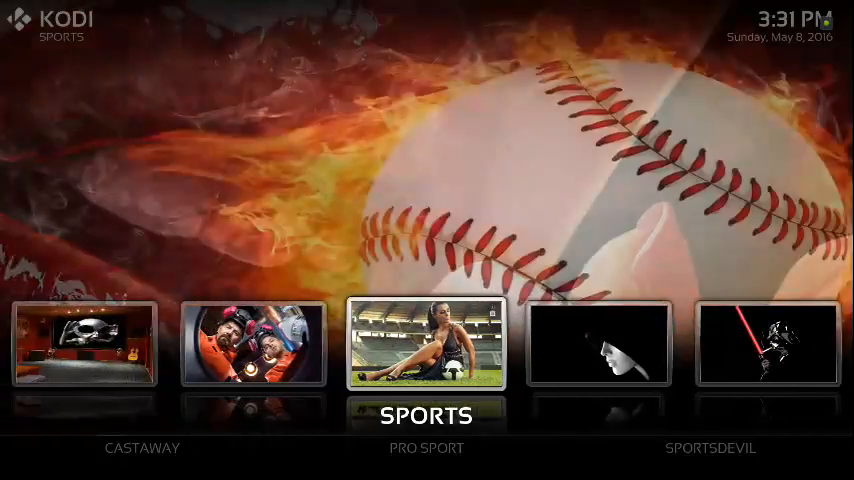
key(Left)
key(Left)
key(Left)
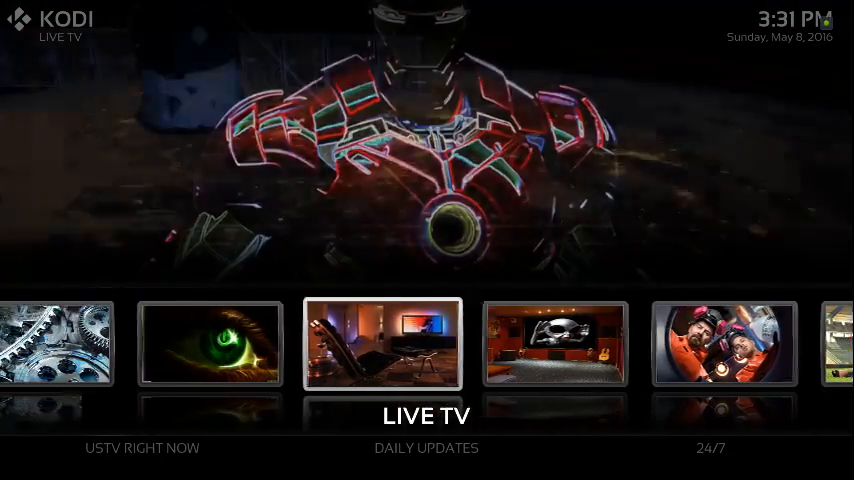
key(Down)
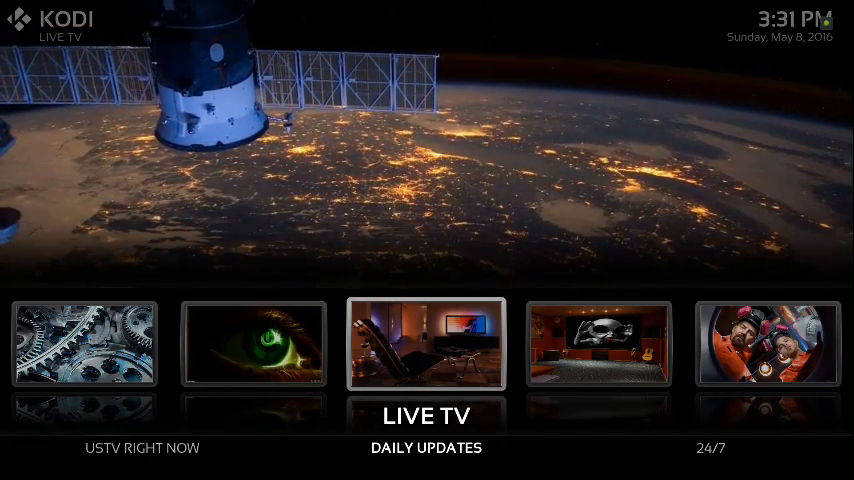
key(Return)
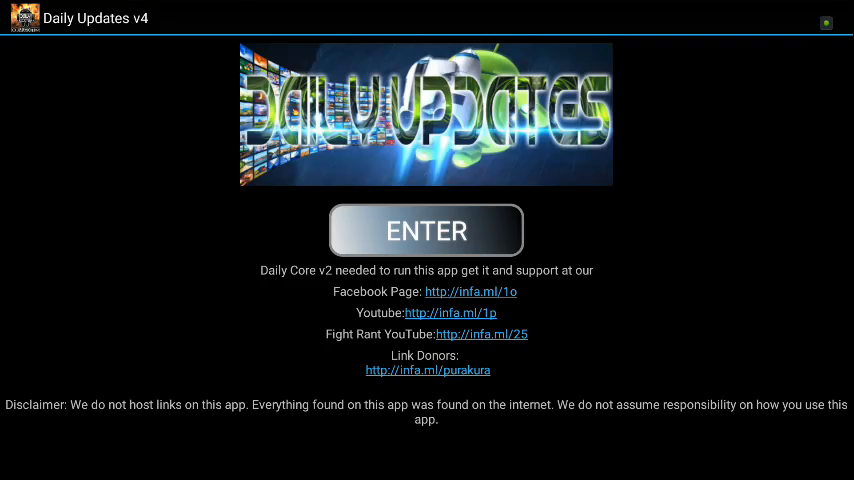
key(Return)
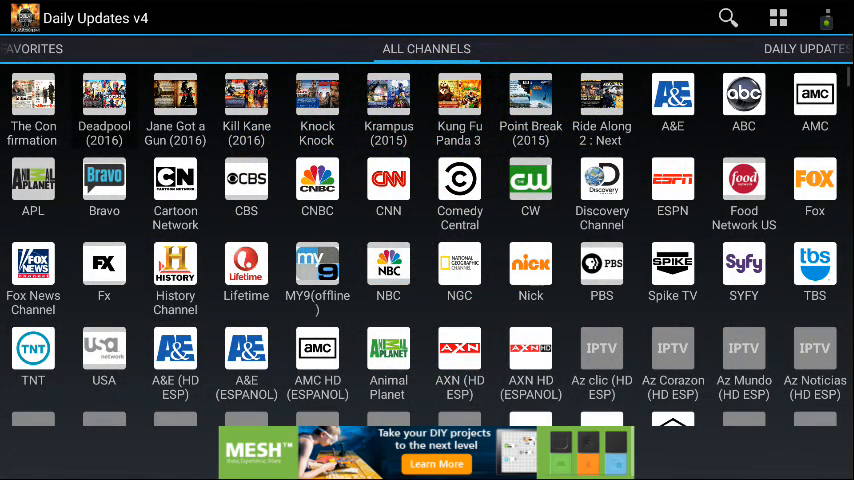
key(Down)
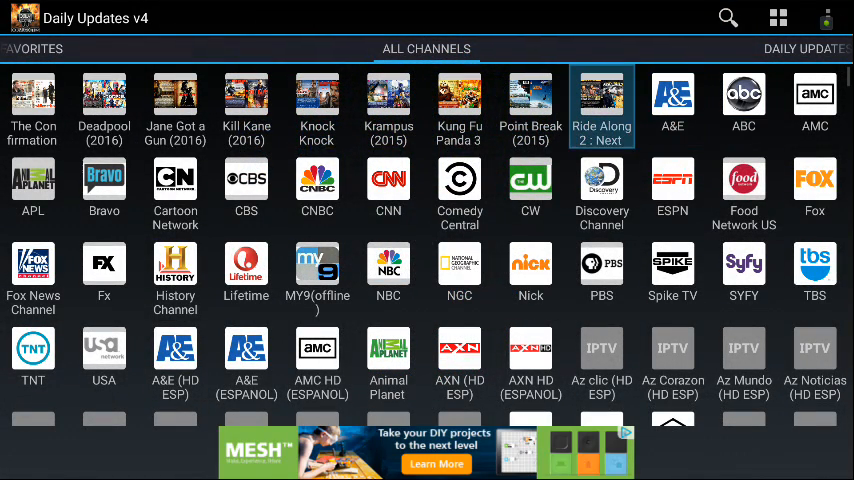
key(Left)
key(Left)
key(Down)
key(Up)
key(Right)
key(Right)
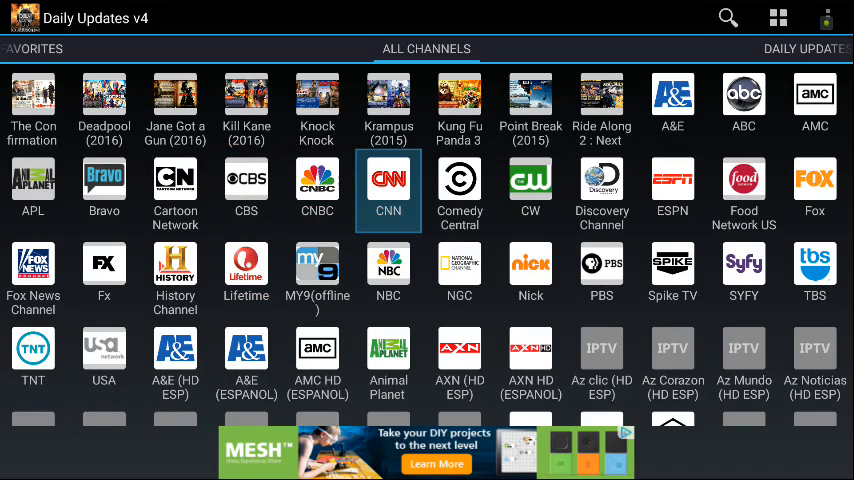
key(Escape)
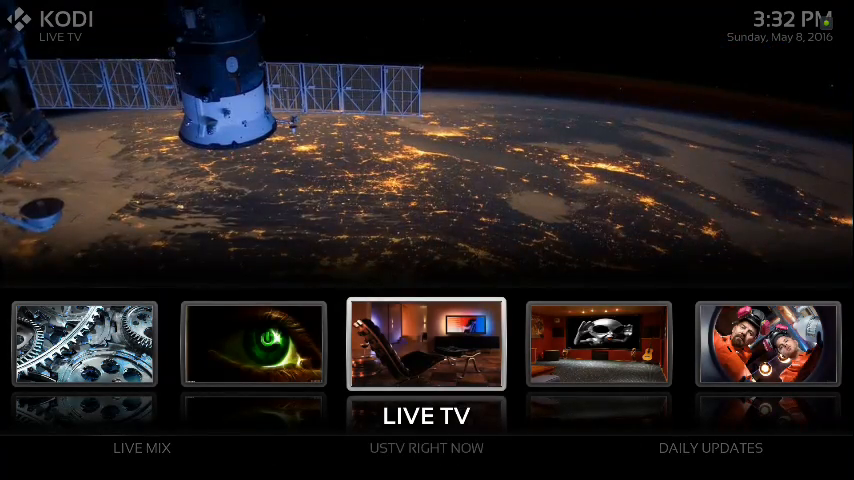
Step: Scroll the home carousel to Tools and open its Programs shortcut
key(Left)
key(Left)
key(Left)
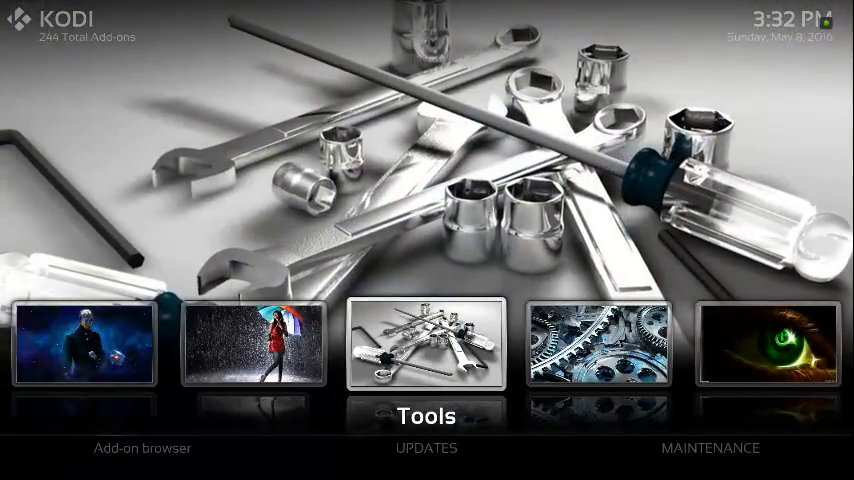
key(Left)
key(Left)
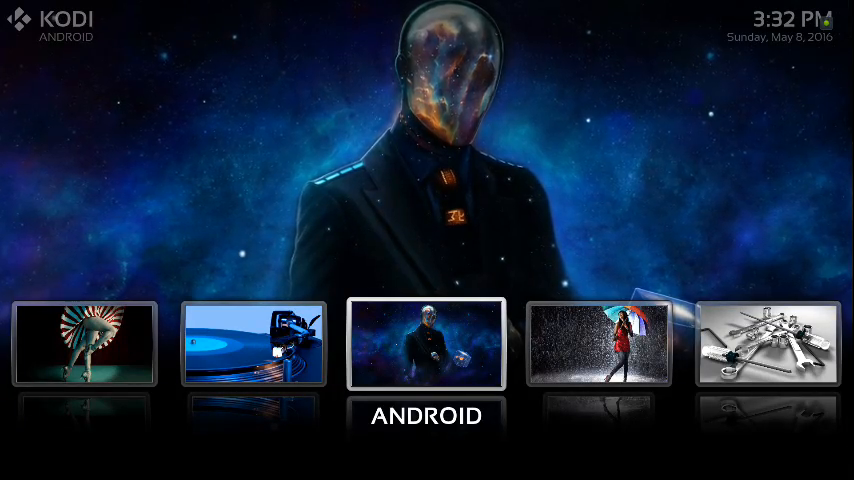
key(Right)
key(Right)
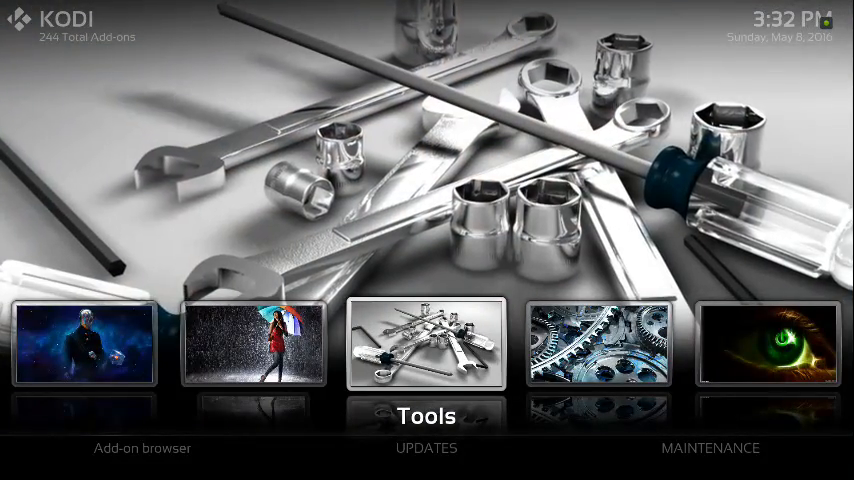
key(Down)
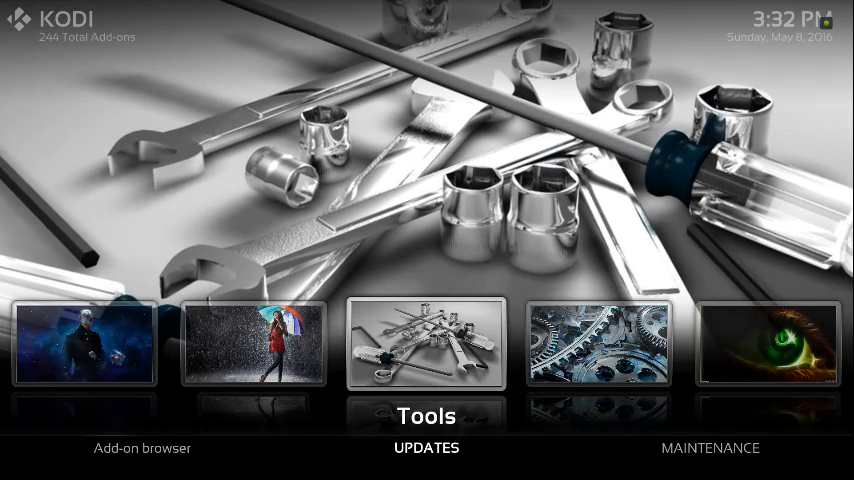
key(Right)
key(Right)
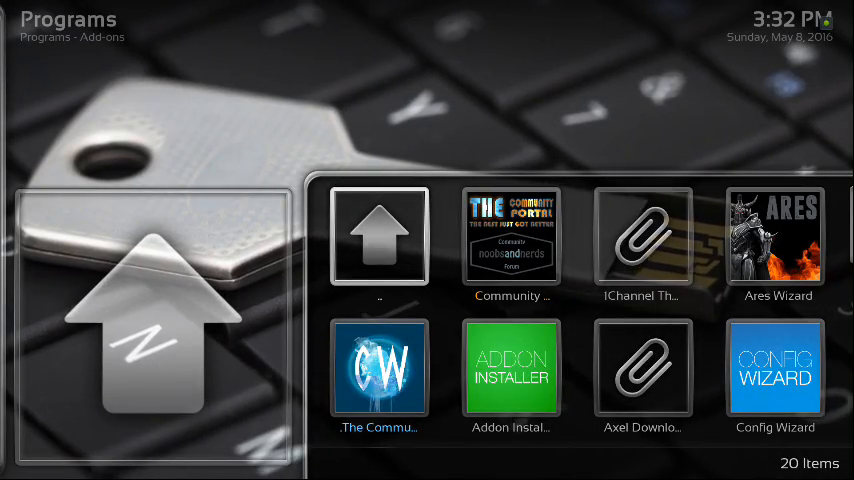
Step: Browse the program add-ons, go up to the Programs list and select the Android apps category
key(Up)
key(Down)
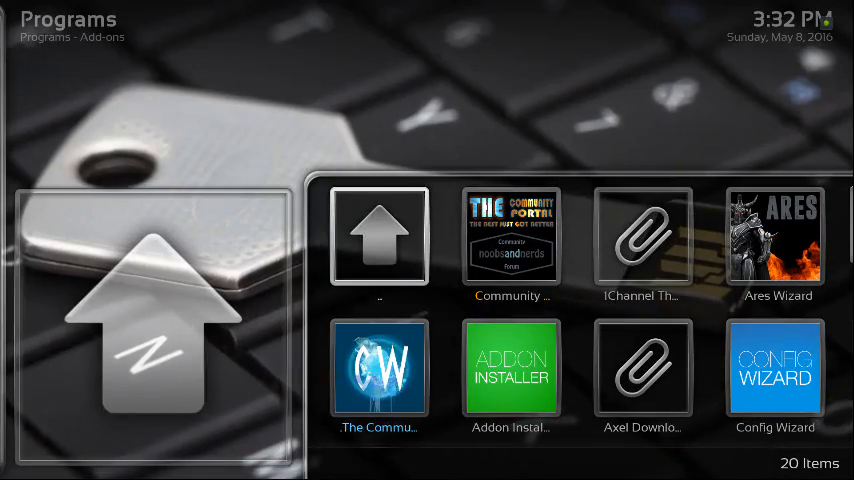
key(Down)
key(Down)
key(Up)
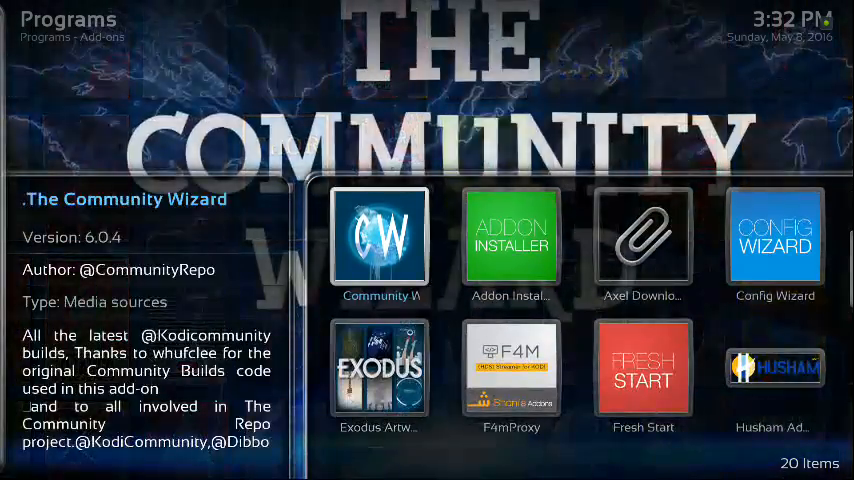
key(Up)
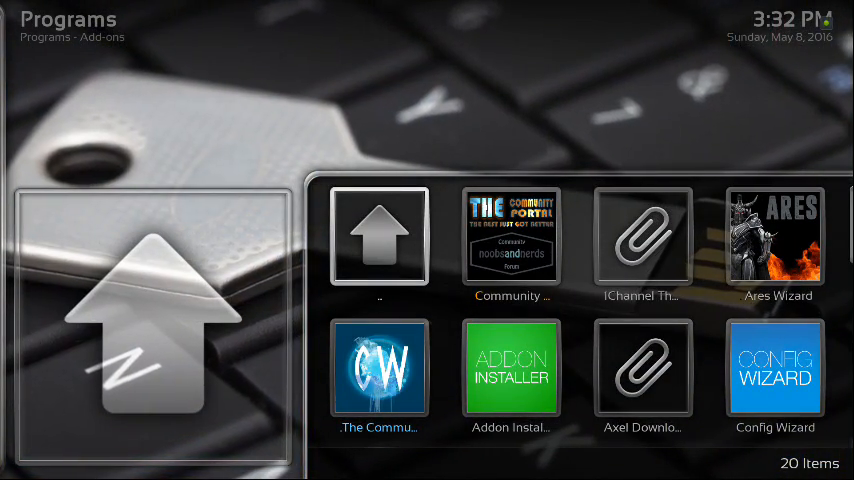
key(Return)
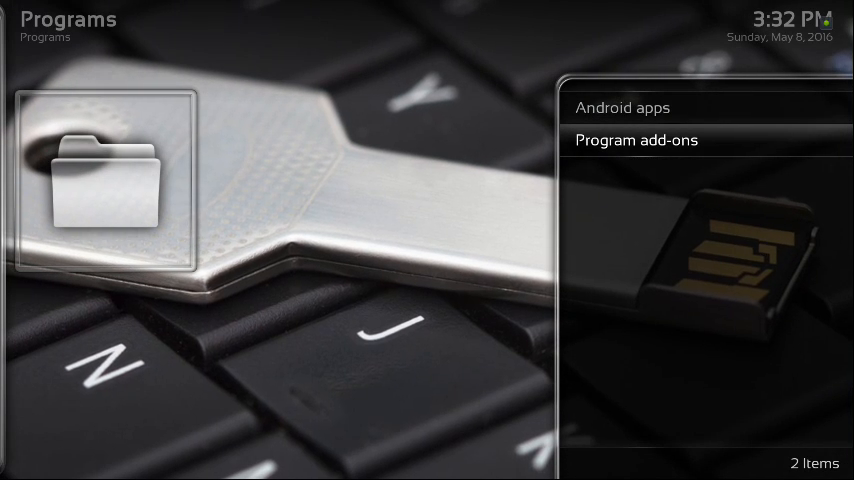
key(Up)
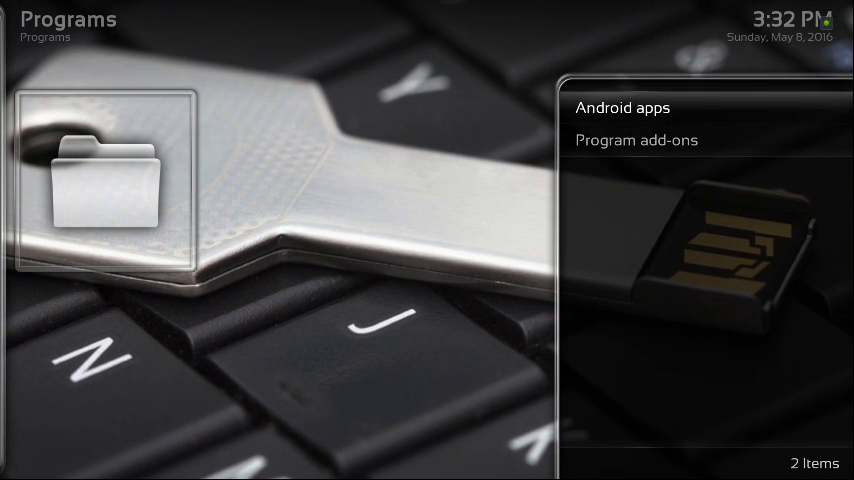
key(Down)
key(Up)
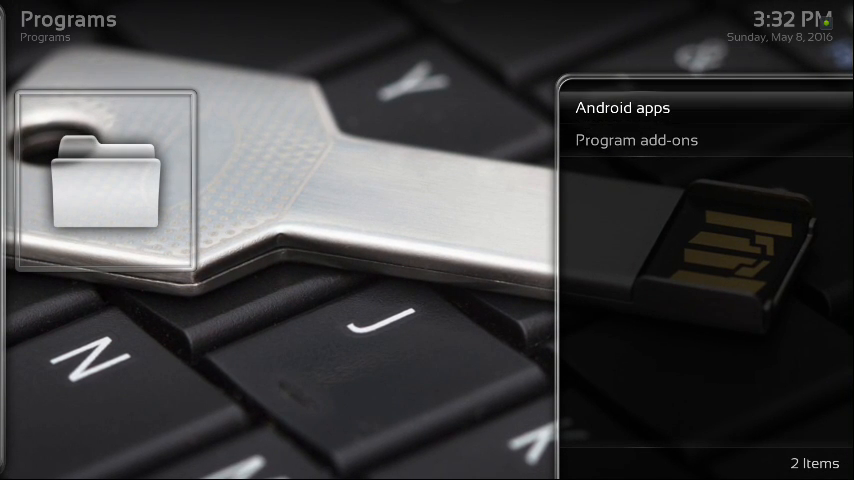
Step: Open the Android apps collection and browse its rows looking for Mobdro
key(Return)
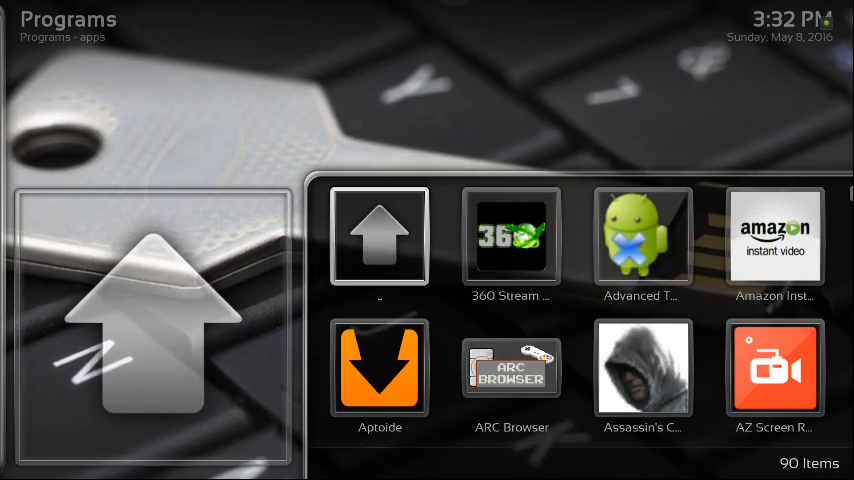
key(Down)
key(Down)
key(Right)
key(Left)
key(Down)
key(Down)
key(Right)
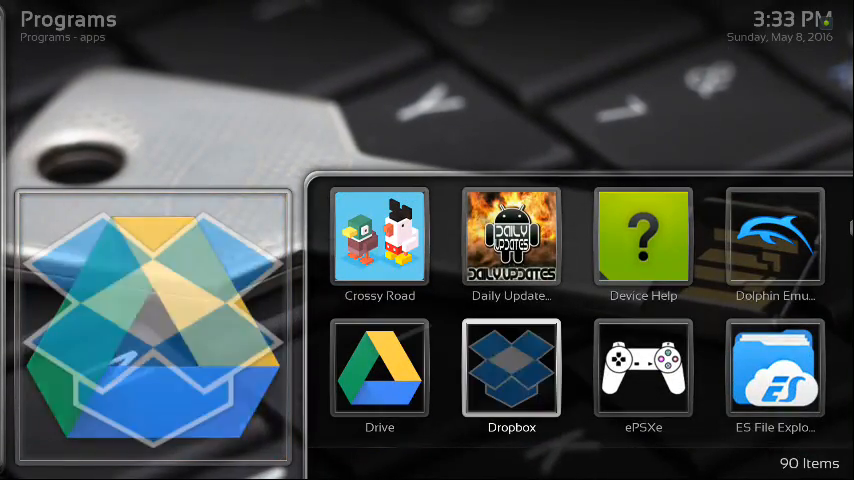
key(Up)
key(Right)
key(Down)
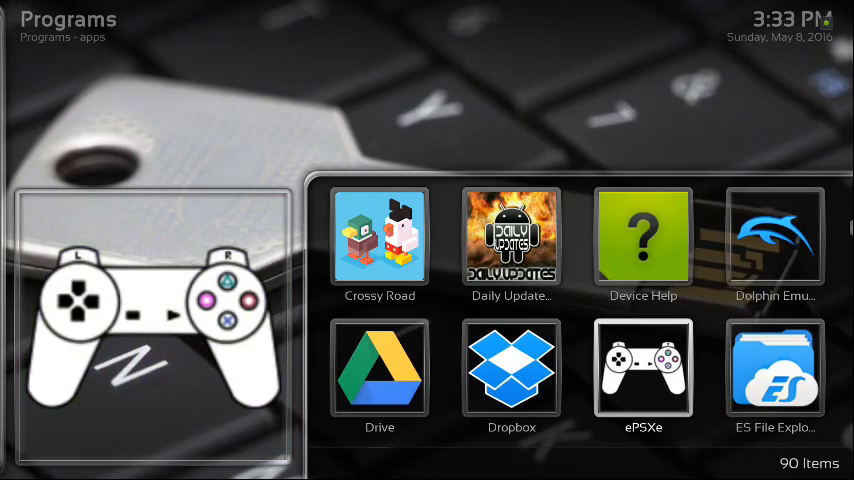
key(Down)
key(Left)
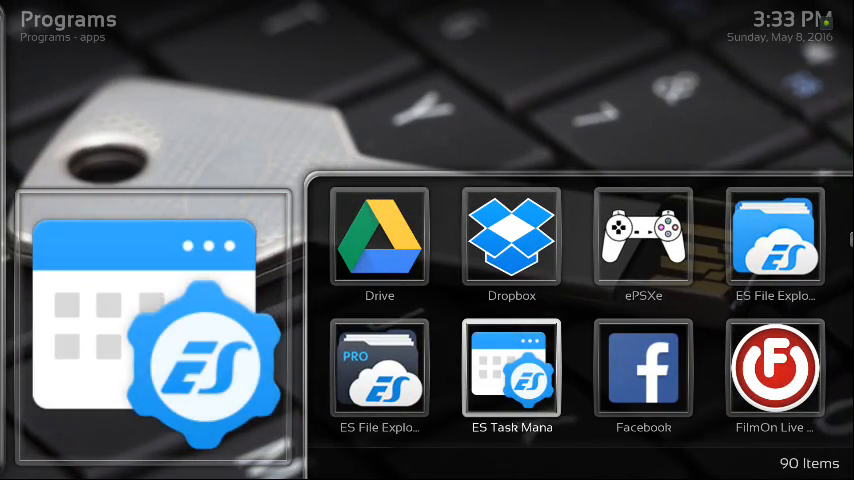
key(Left)
key(Right)
key(Down)
Step: Continue through the app list until the Mobdro app is highlighted
key(Up)
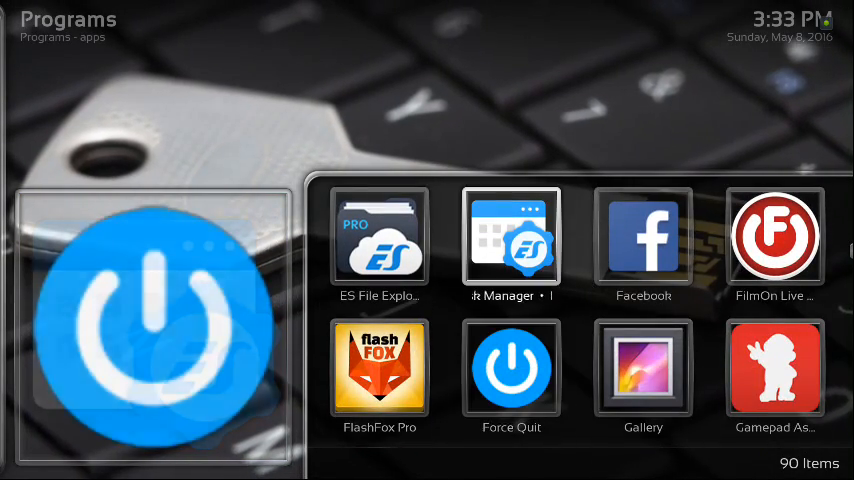
key(Right)
key(Down)
key(Down)
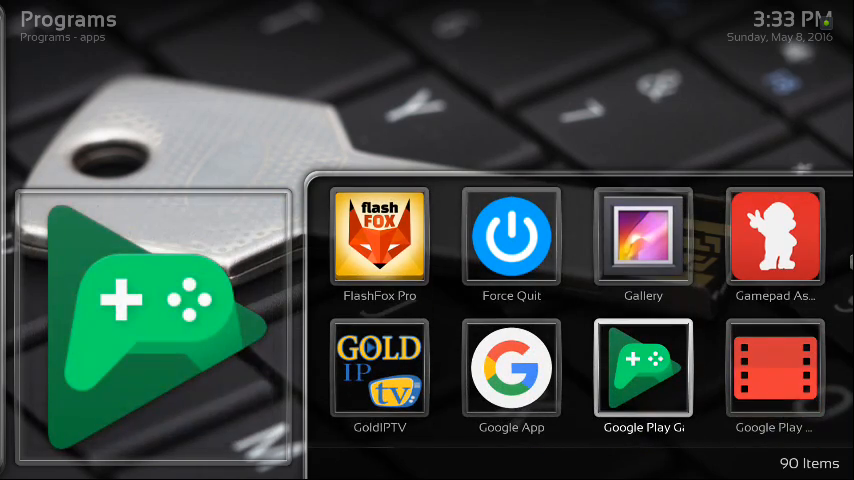
key(Up)
key(Down)
key(Left)
key(Down)
key(Up)
key(Right)
key(Down)
key(Down)
key(Down)
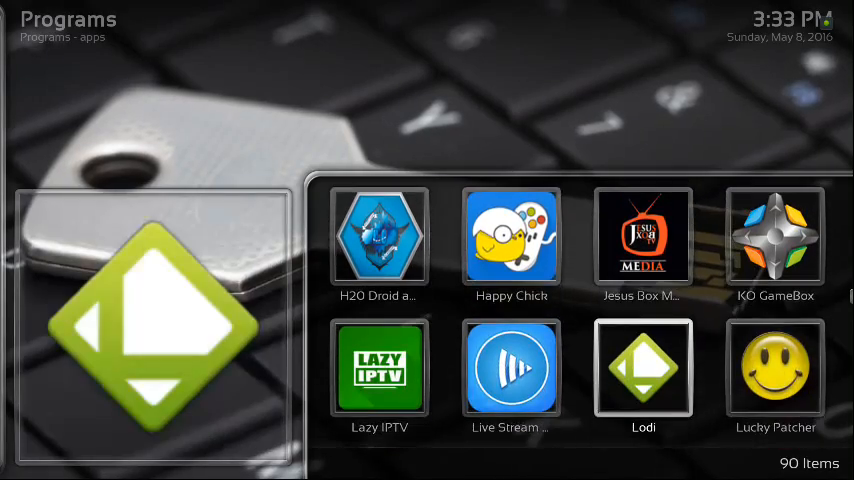
key(Up)
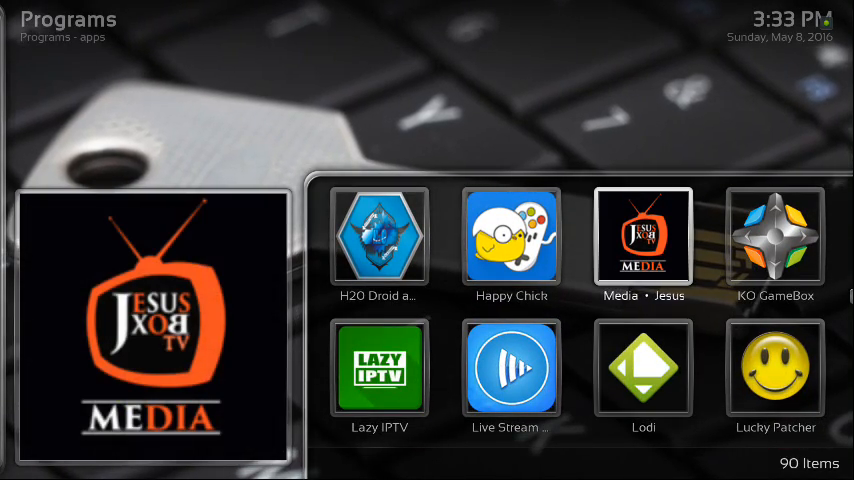
key(Down)
key(Down)
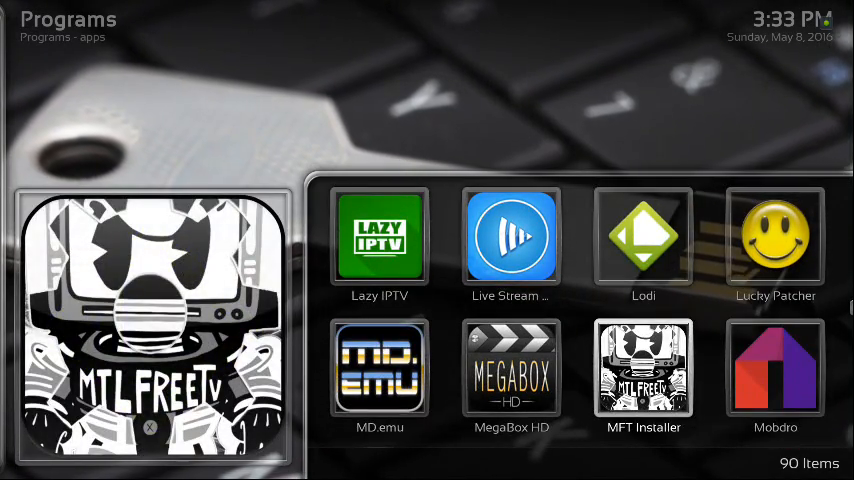
key(Right)
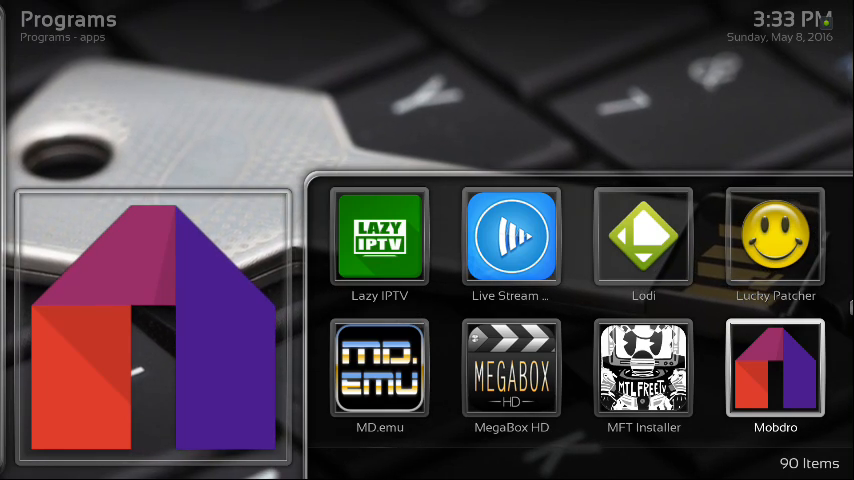
Step: From Mobdro's context menu add it to Super Favourites, then return to the home screen
key(c)
key(Return)
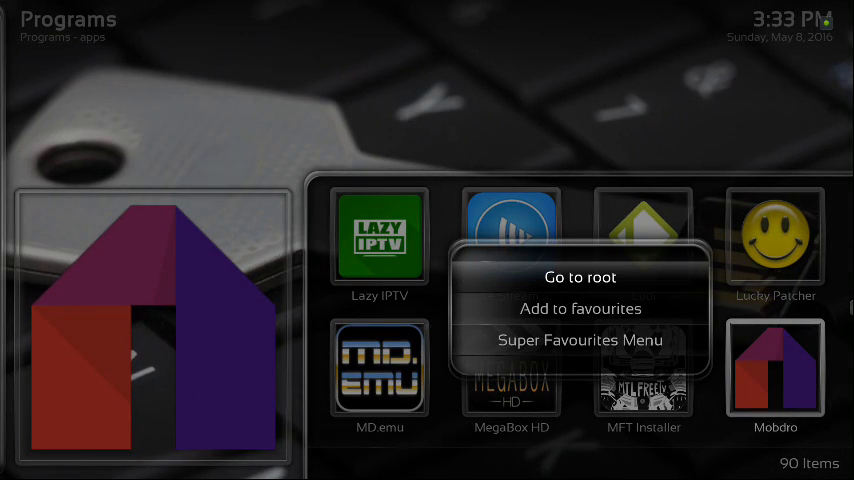
key(Down)
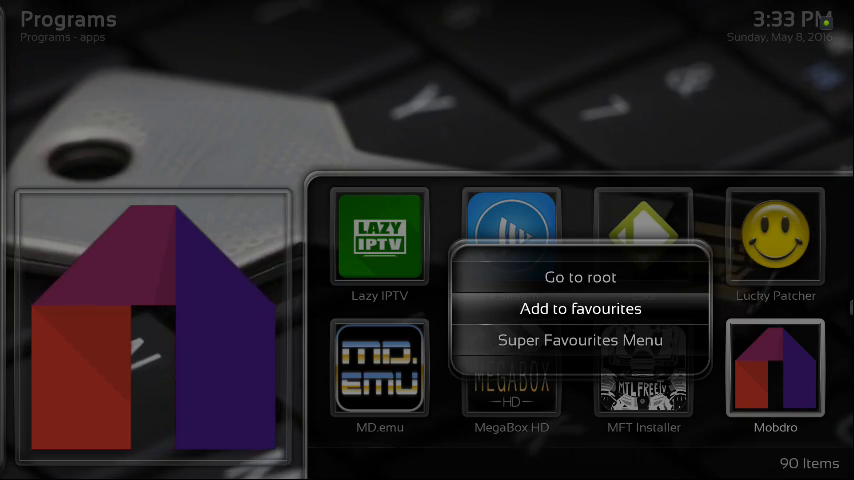
key(Return)
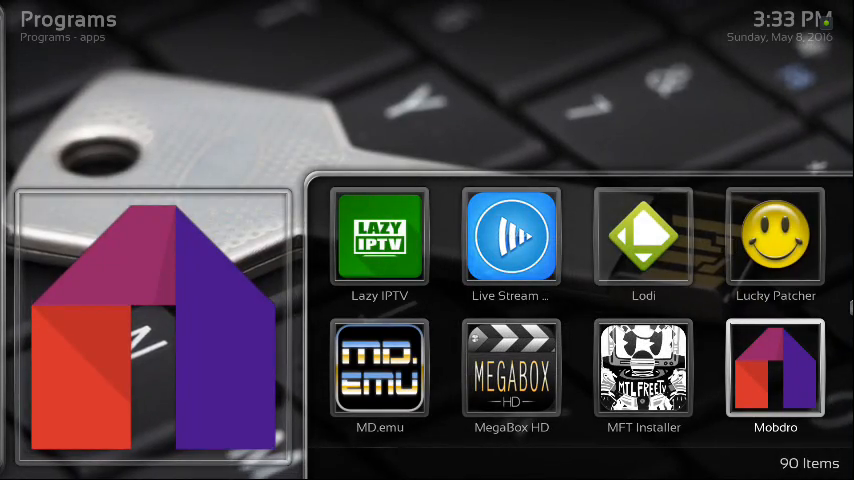
key(Escape)
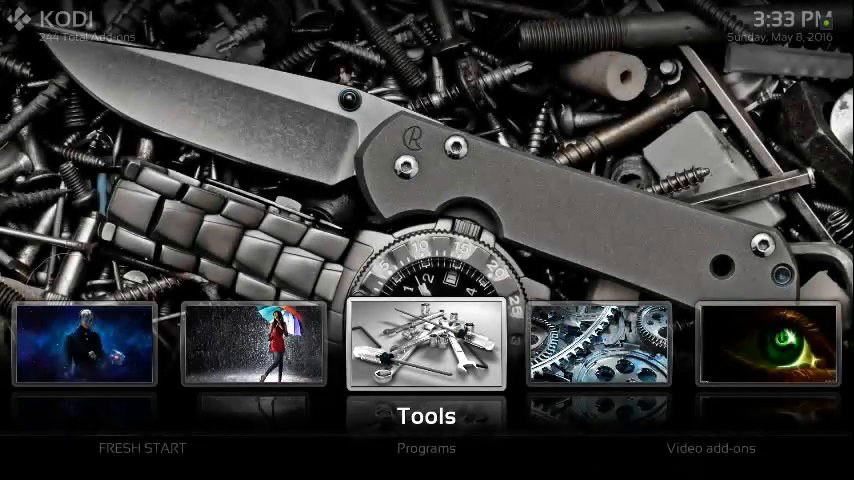
Step: Go into Kodi Settings and open the Black Glass Nova skin settings
key(Right)
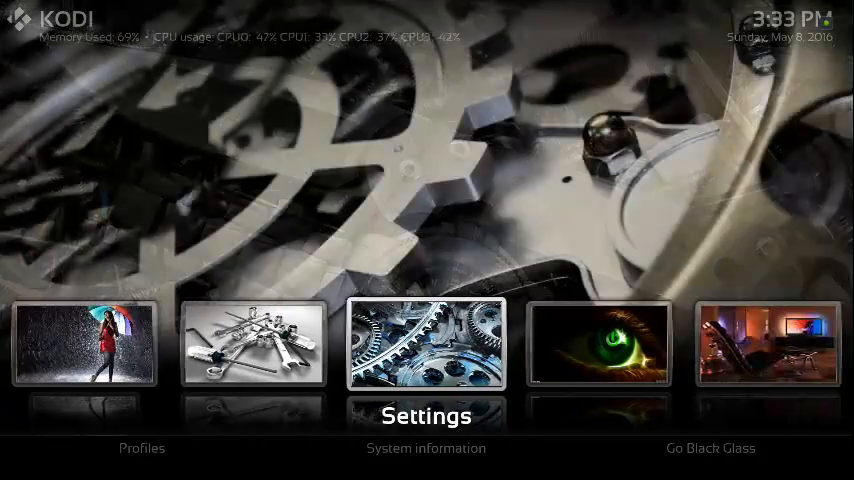
key(Return)
key(Down)
key(Down)
key(Down)
key(Down)
key(Down)
key(Down)
key(Down)
key(Down)
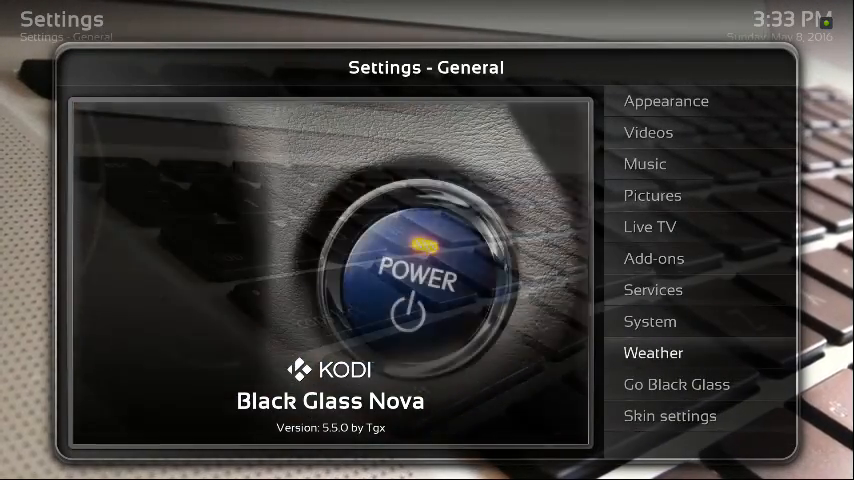
key(Down)
key(Down)
key(Down)
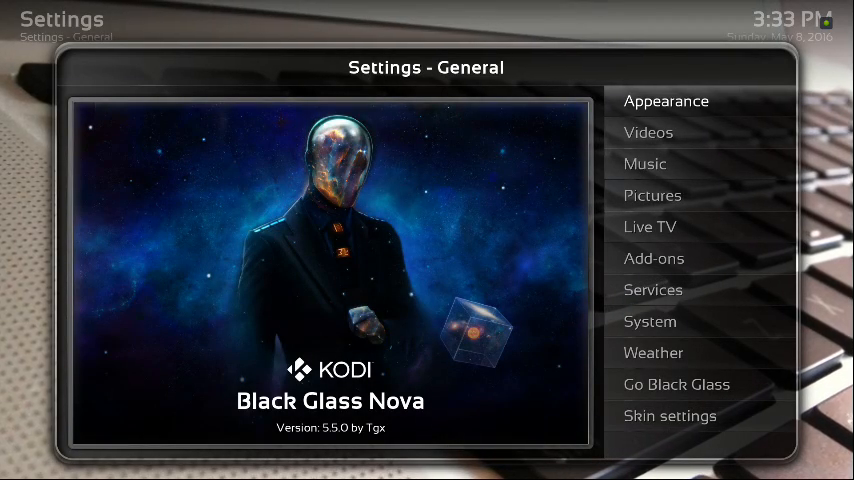
key(Up)
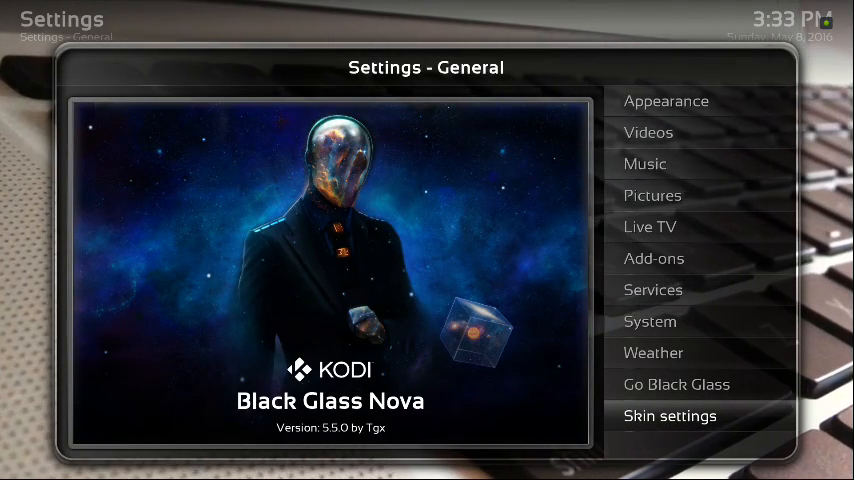
key(Return)
Step: Under Home, open 'Customize menu items and widgets' with the LIVE TV item shown
key(Down)
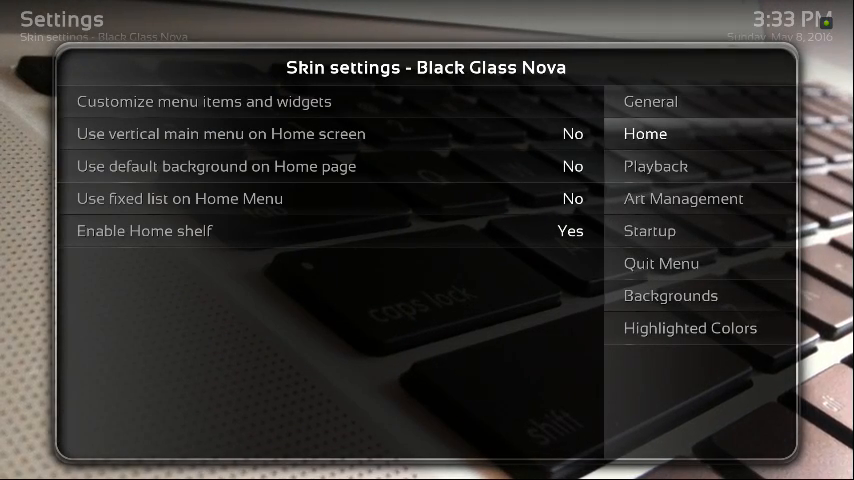
key(Left)
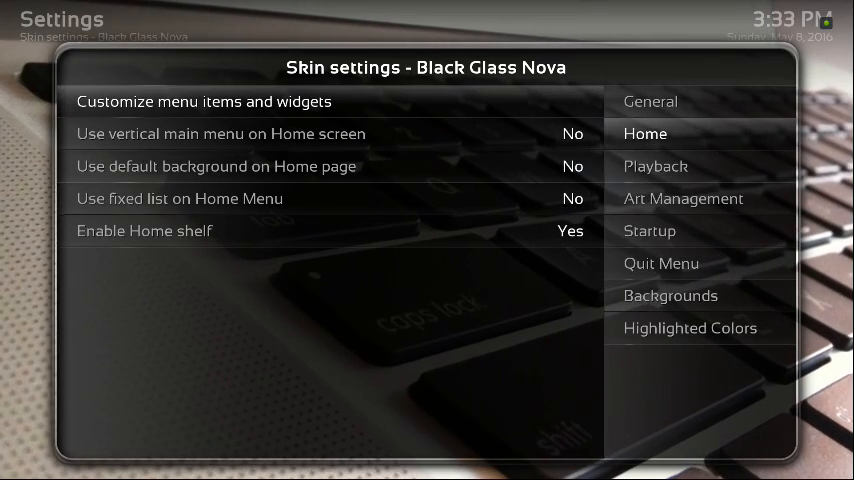
key(Return)
key(Down)
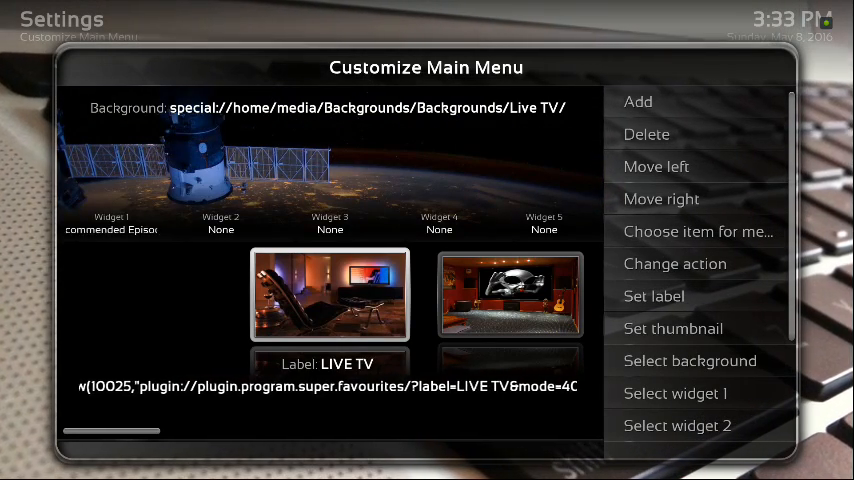
Step: With LIVE TV selected, choose Customize Submenu to open the Edit LIVE TV Submenu editor
key(Down)
key(Down)
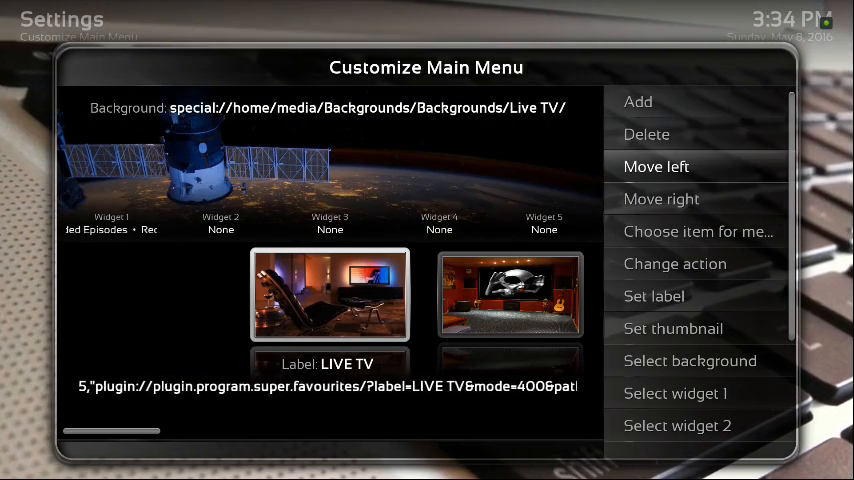
key(Up)
key(Up)
key(Up)
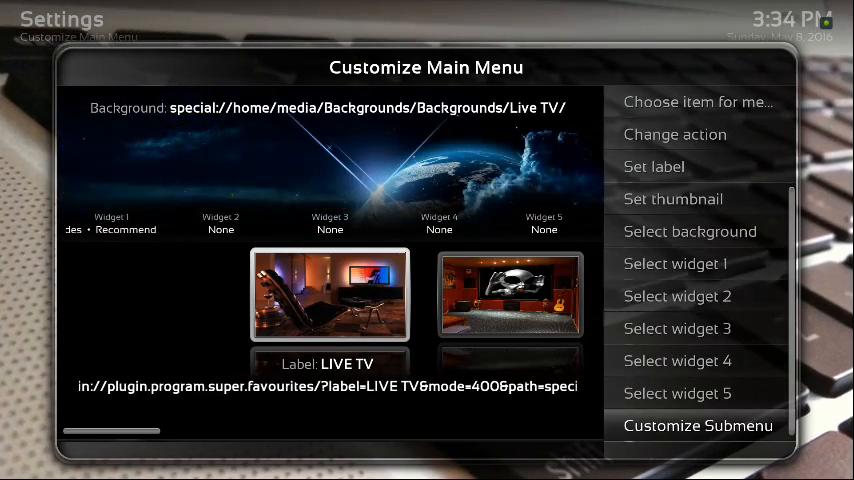
key(Return)
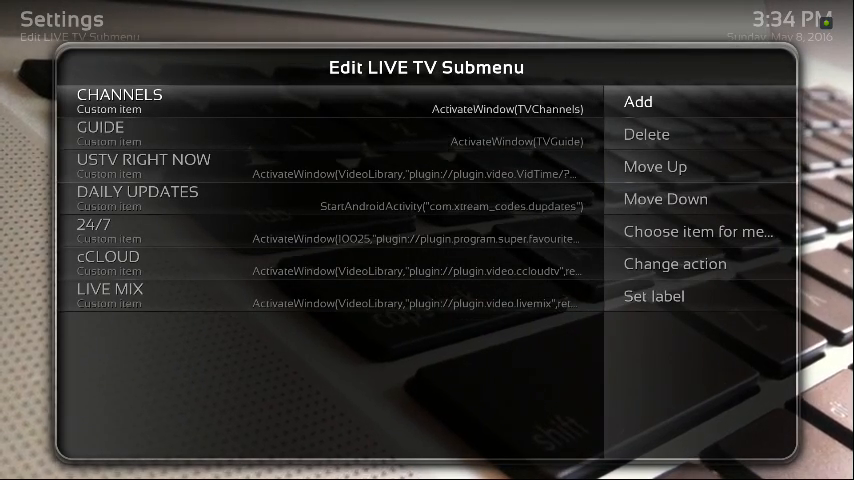
Step: Highlight USTV RIGHT NOW and add a new empty entry below it
key(Left)
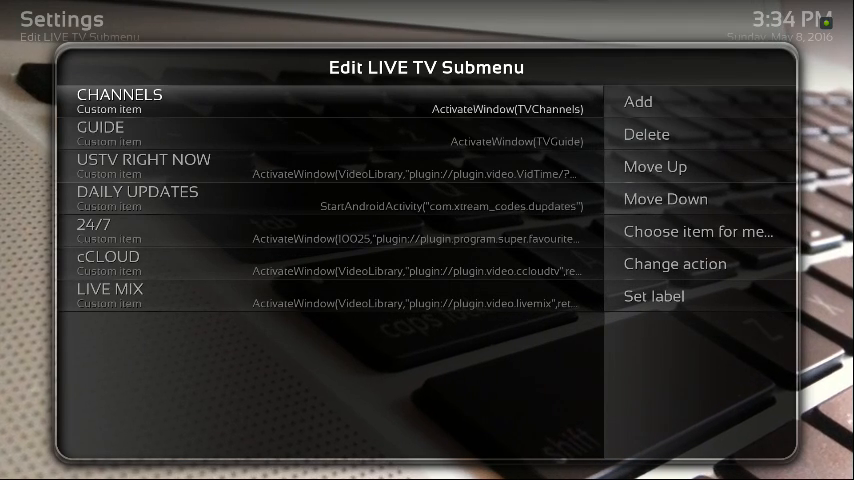
key(Down)
key(Down)
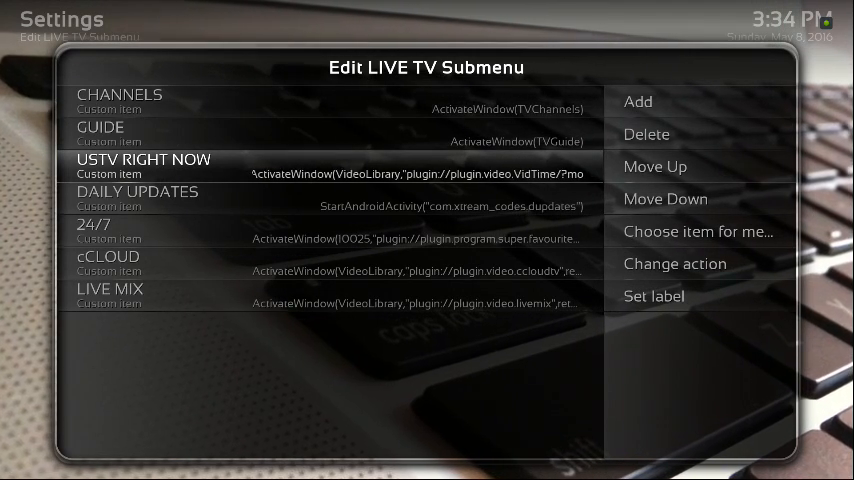
key(Right)
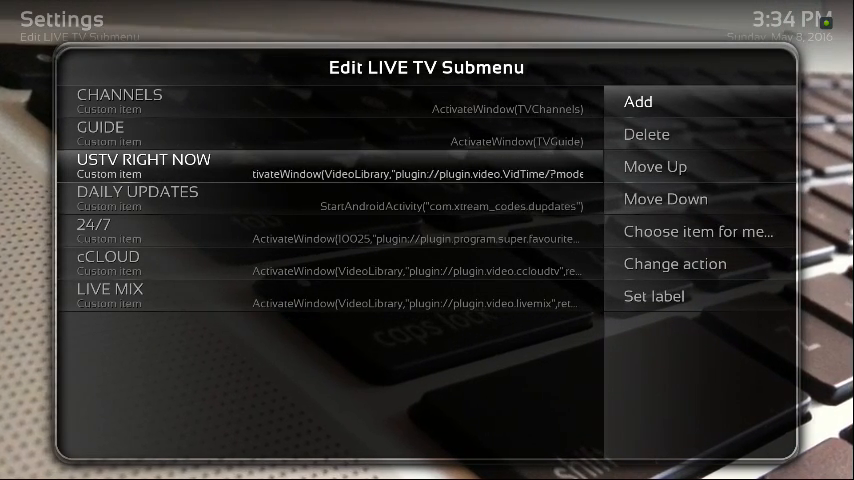
key(Return)
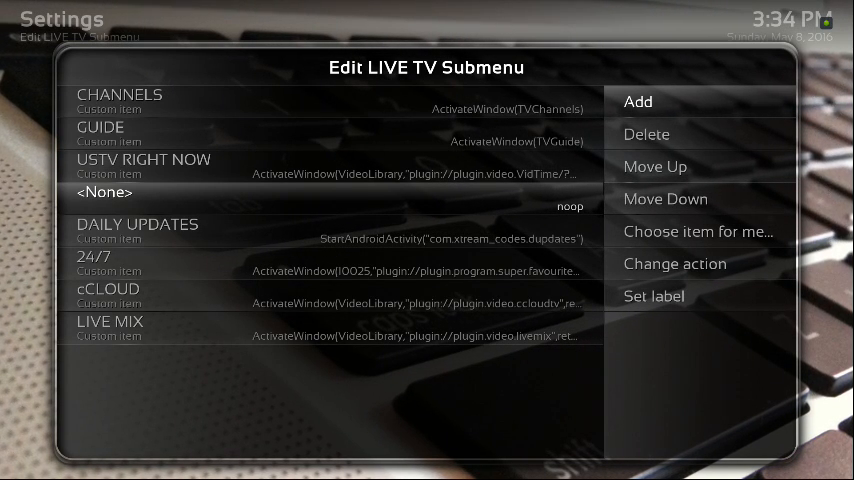
Step: Select the new <None> entry and move to its Change action option
key(Left)
key(Up)
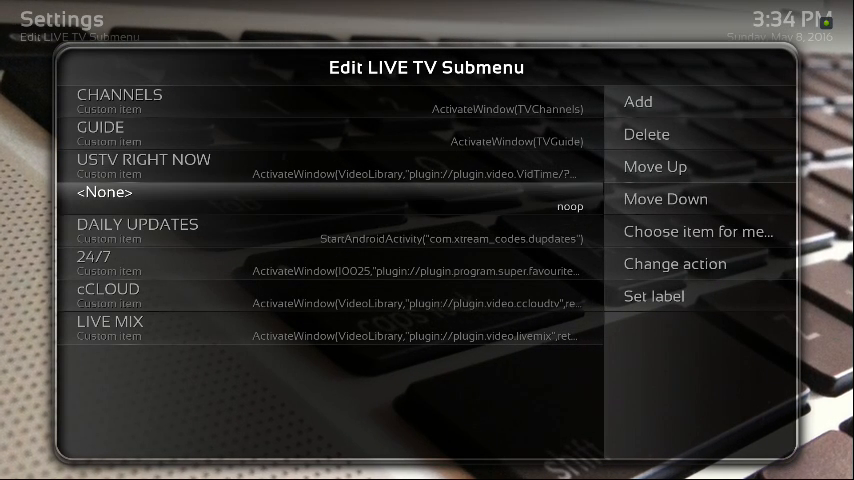
key(Right)
key(Down)
key(Down)
key(Down)
key(Down)
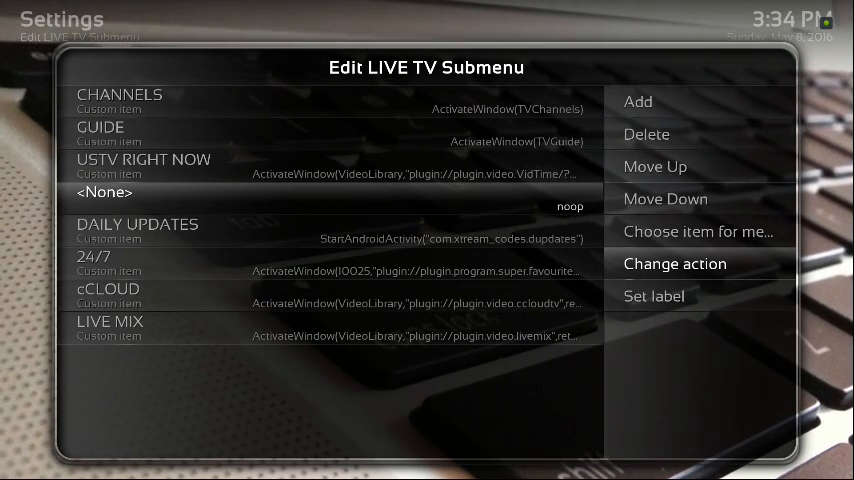
Step: Set the new entry's action to the Mobdro favourite, then move to Set label
key(Return)
key(Up)
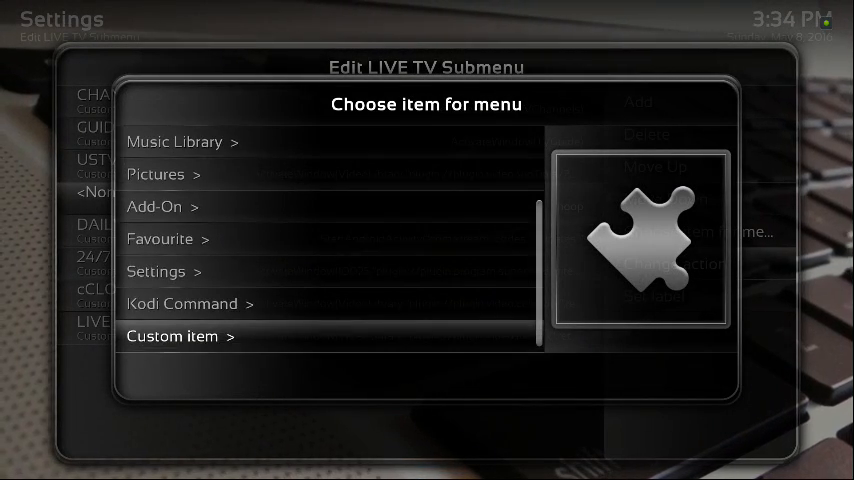
key(Up)
key(Up)
key(Up)
key(Return)
key(Up)
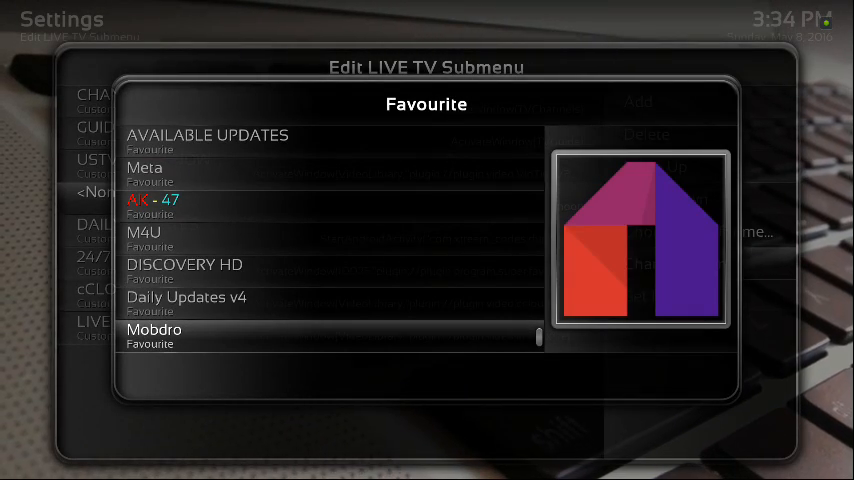
key(Return)
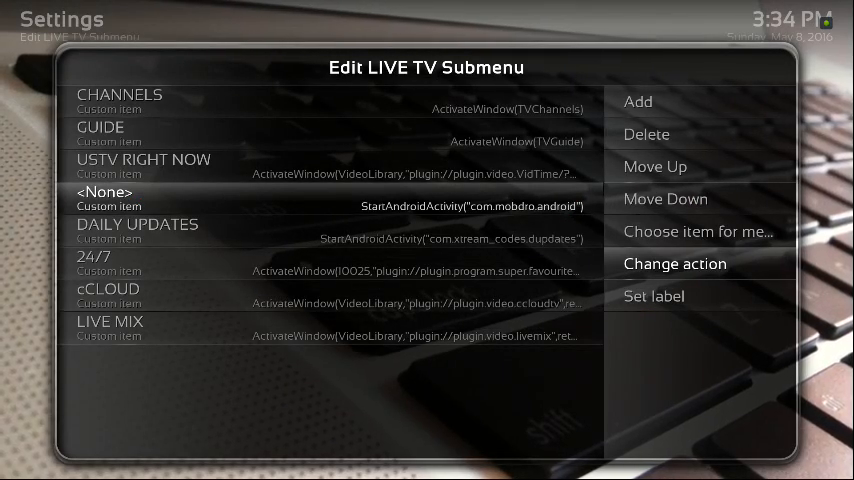
key(Down)
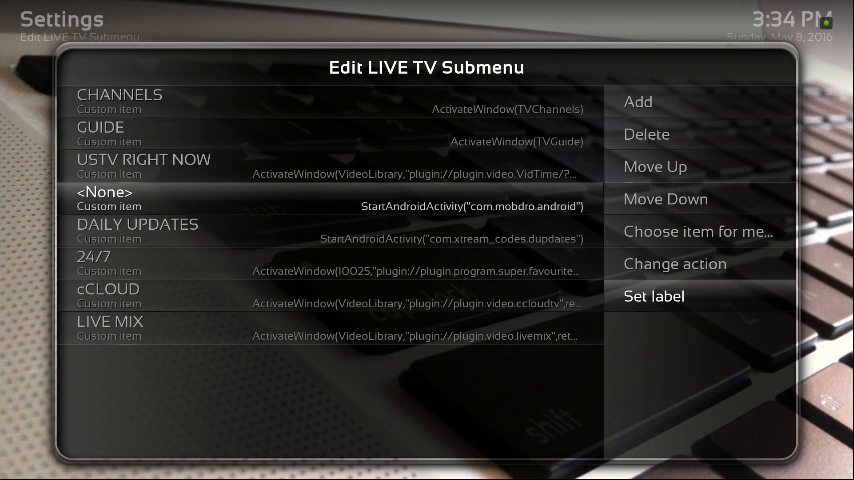
Step: Enter MOBDRO as the entry's title and confirm it
key(Return)
text(MOBDR)
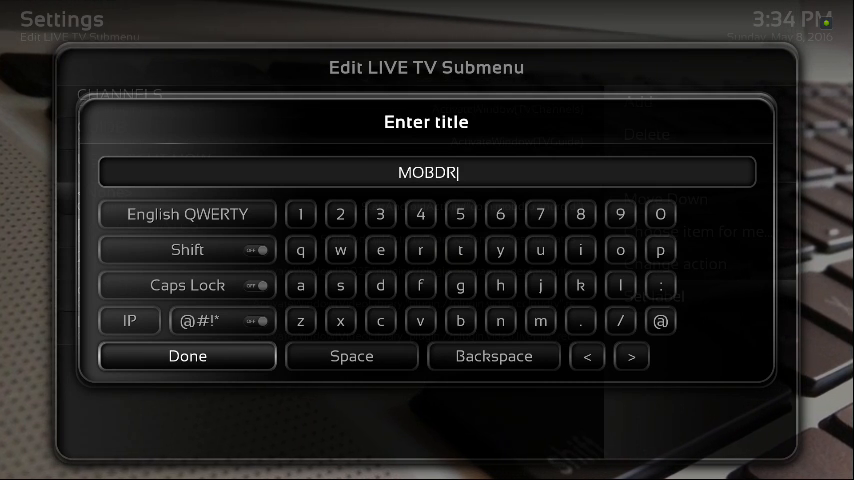
text(O)
key(Down)
key(Down)
key(Down)
key(Down)
key(Return)
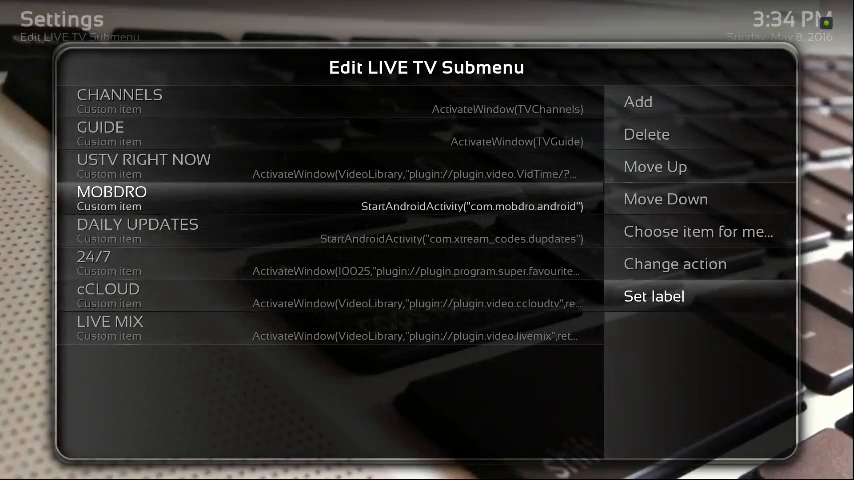
Step: Back out of Settings to the home menu and land on LIVE TV, now listing MOBDRO
key(BackSpace)
key(BackSpace)
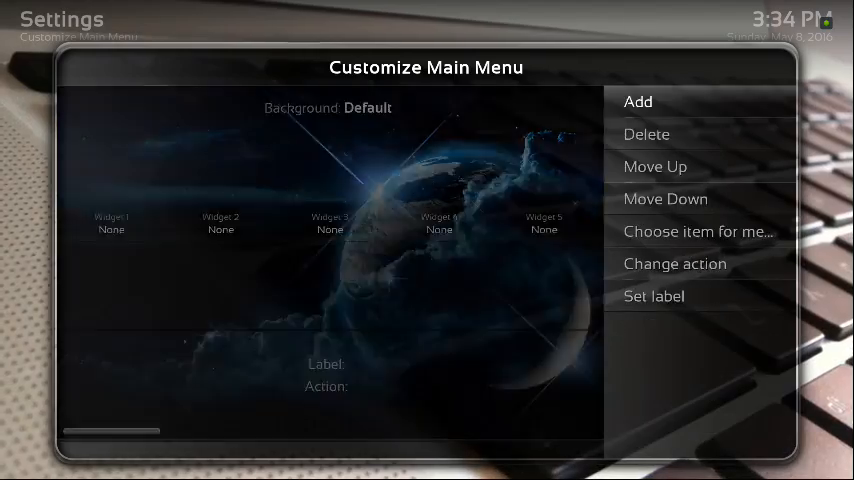
key(BackSpace)
key(BackSpace)
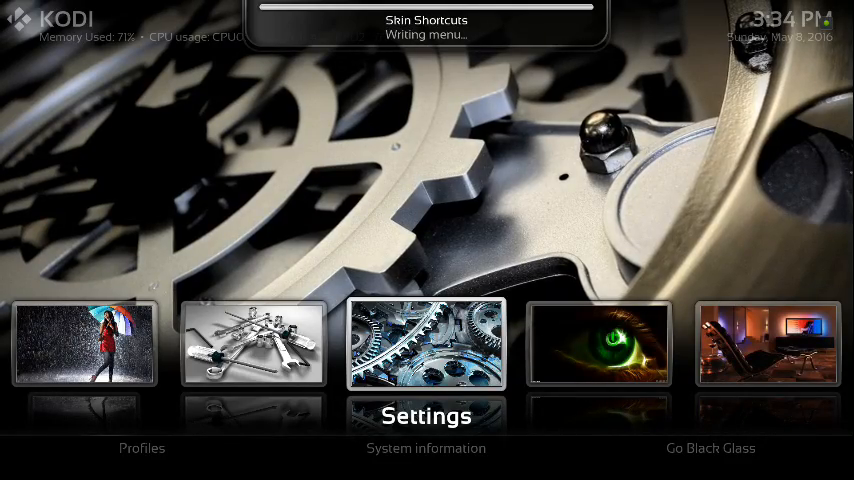
key(Right)
key(Right)
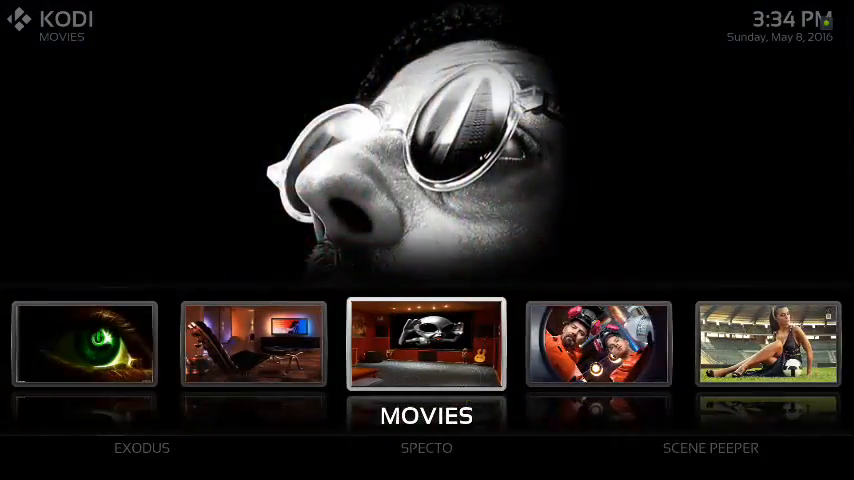
key(Left)
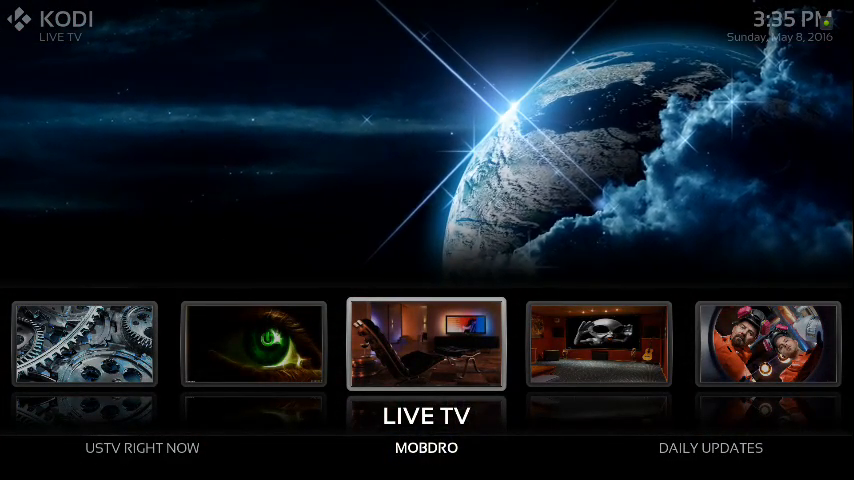
key(Right)
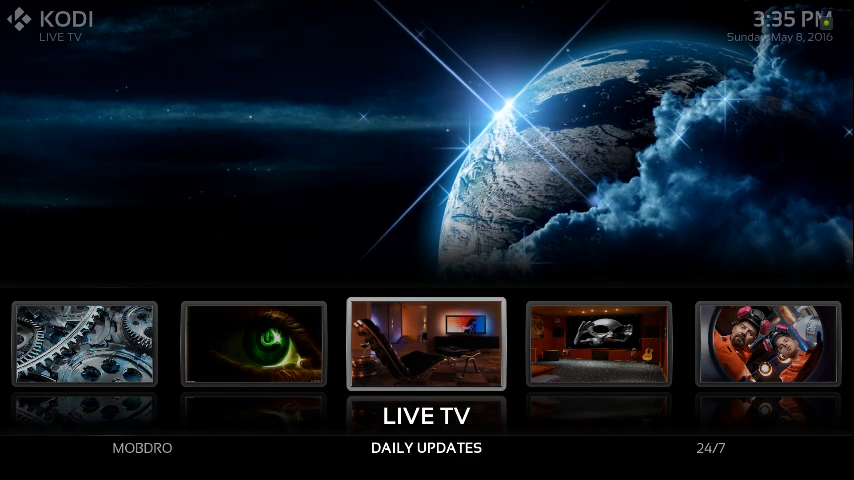
key(Left)
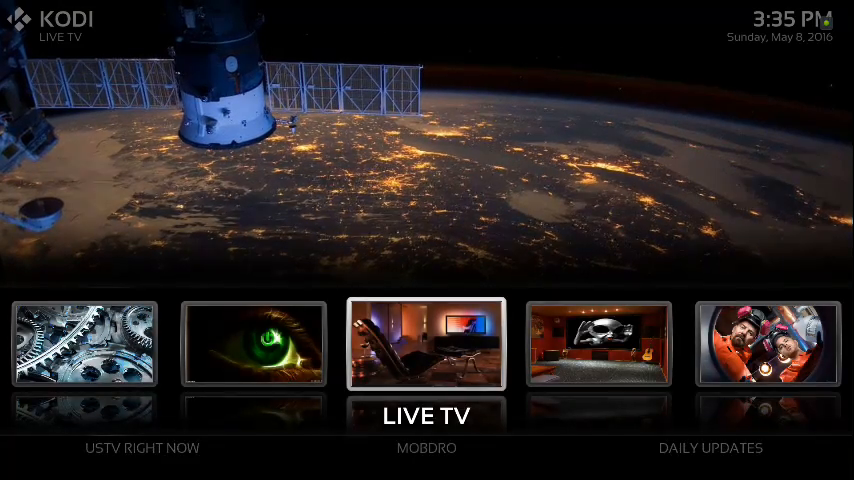
key(Right)
key(Left)
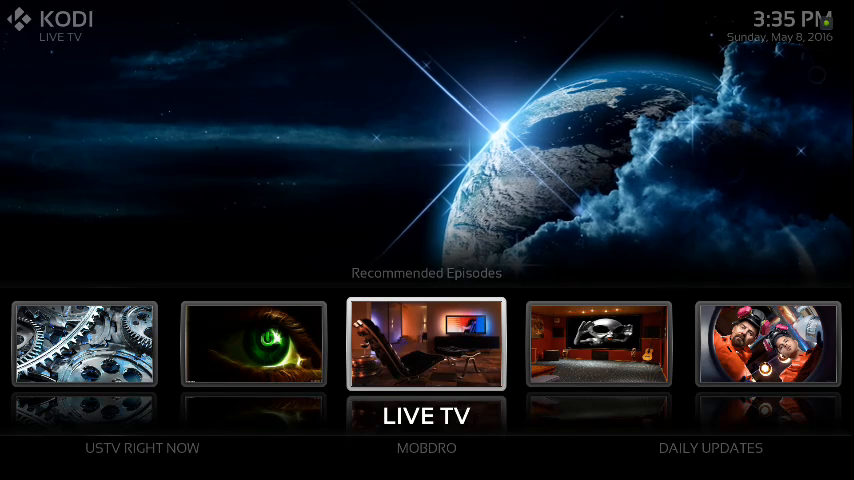
key(Down)
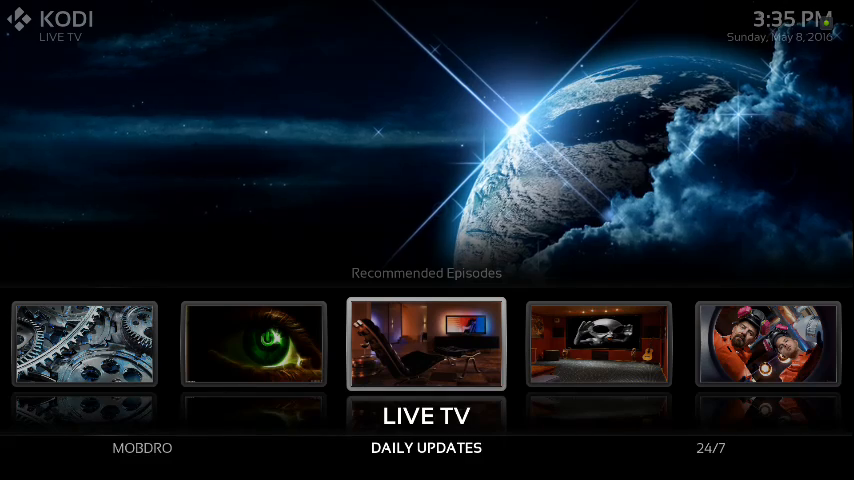
key(Left)
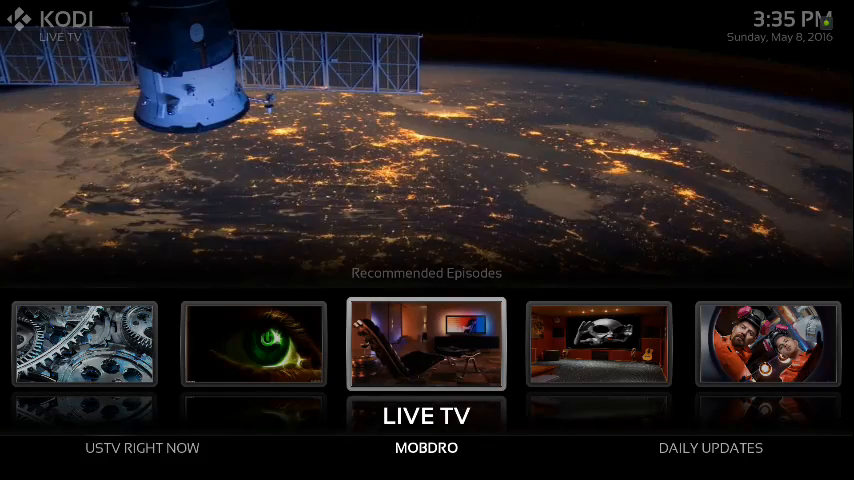
key(Up)
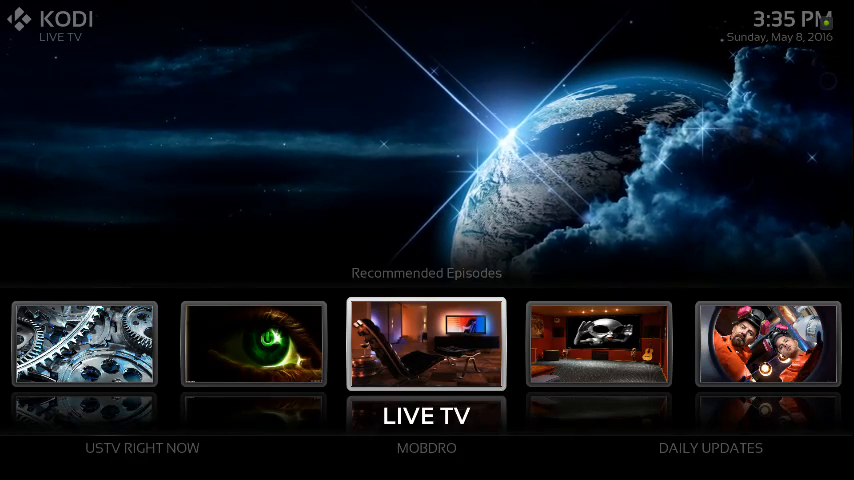
key(Left)
key(Left)
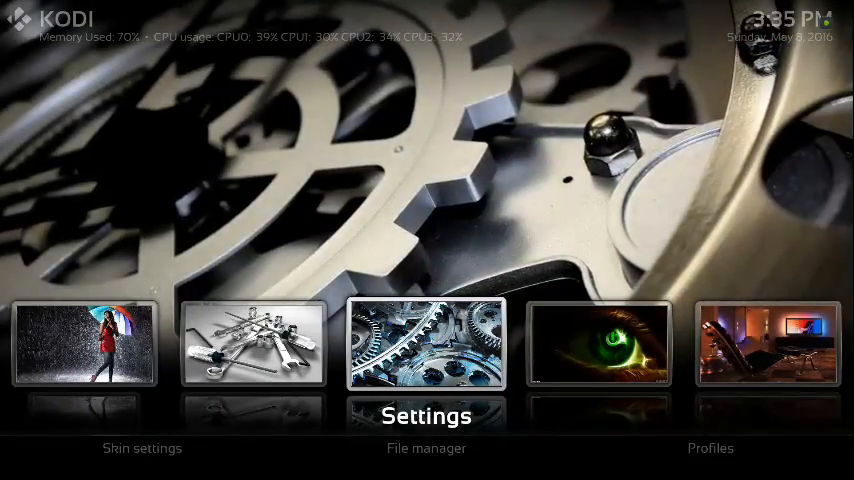
key(Right)
key(Right)
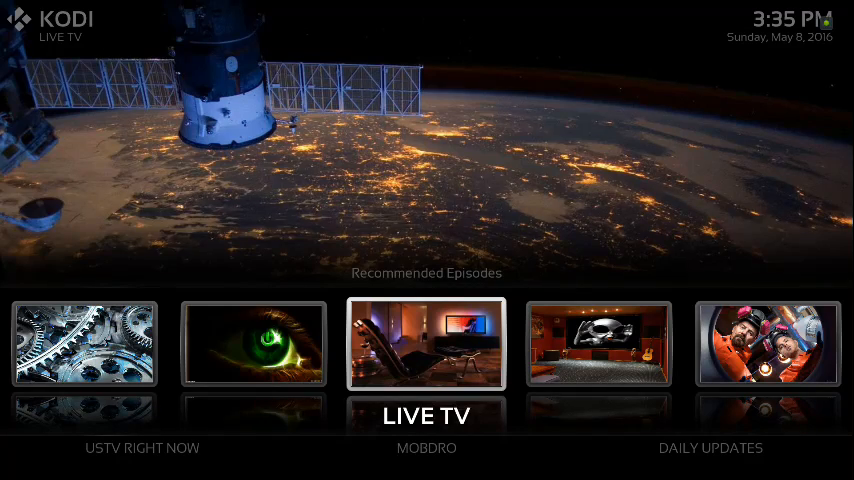